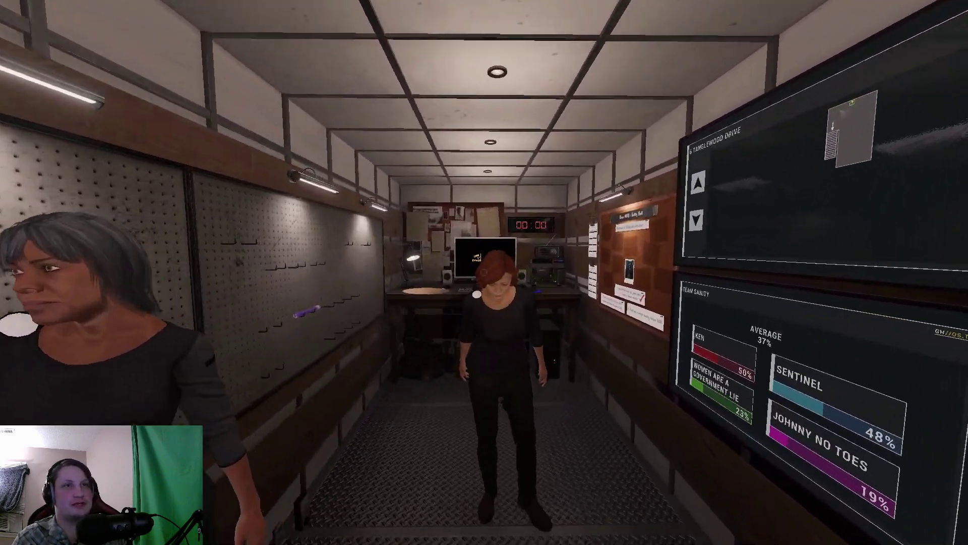
Step: Take a glowstick from the truck wall and check the house's night-vision camera feed
key(e)
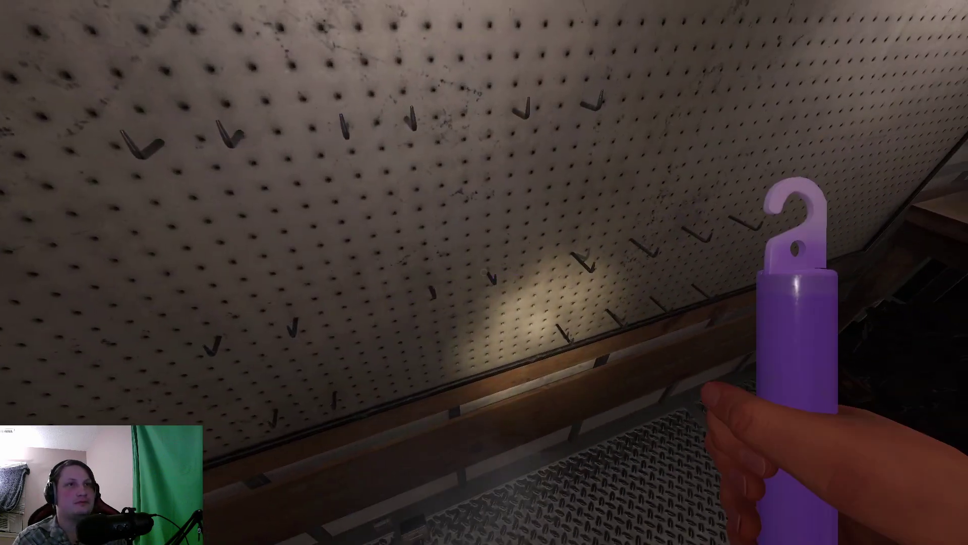
click(422, 193)
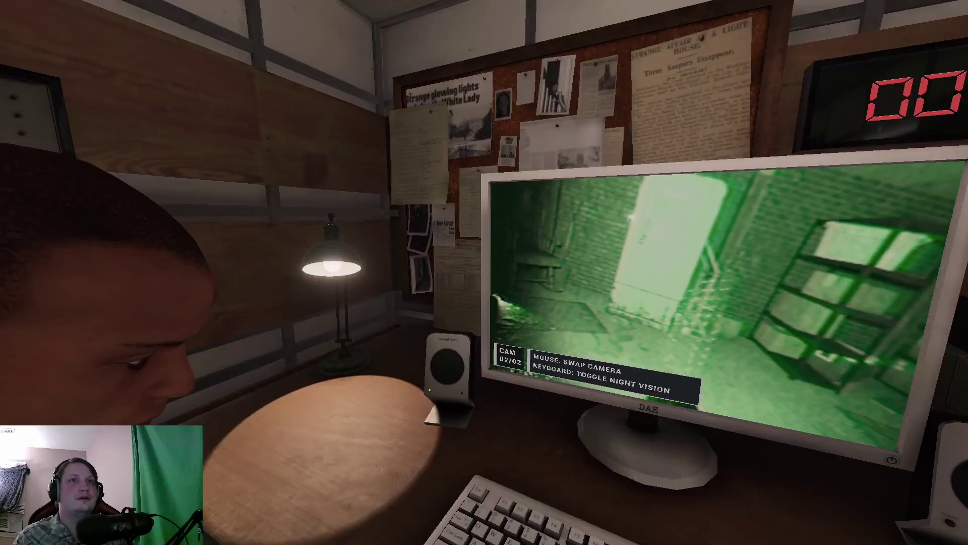
key(w)
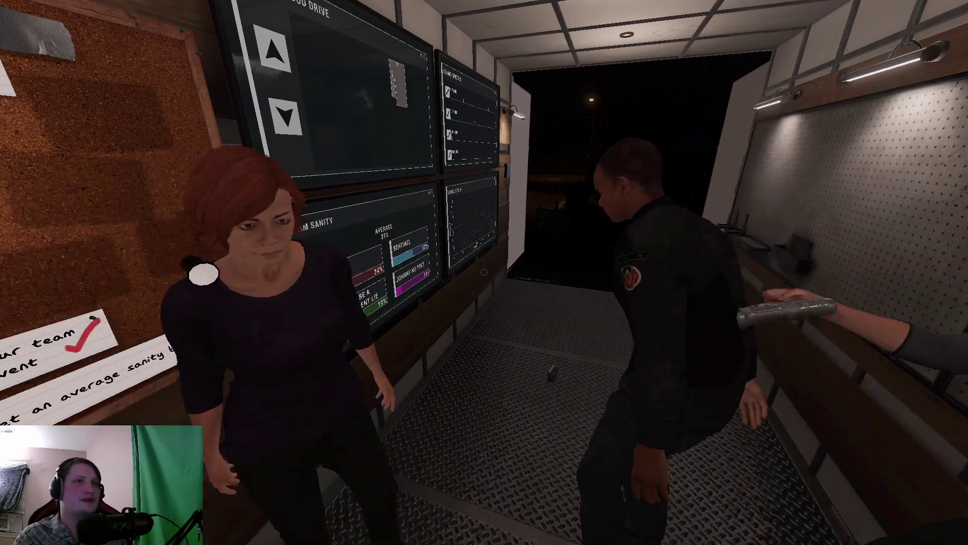
Step: Leave the truck down the ramp and enter the dark house holding the video camera
key(w)
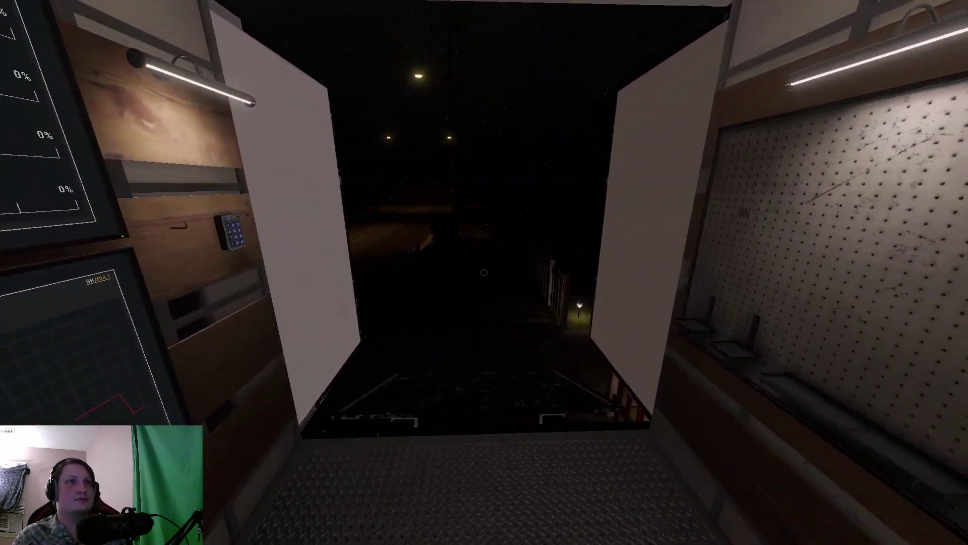
key(w)
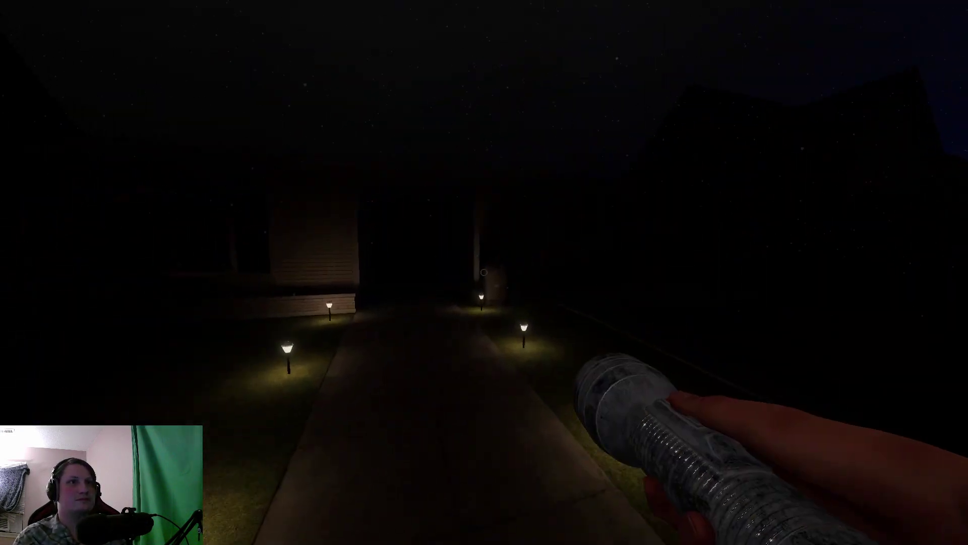
key(w)
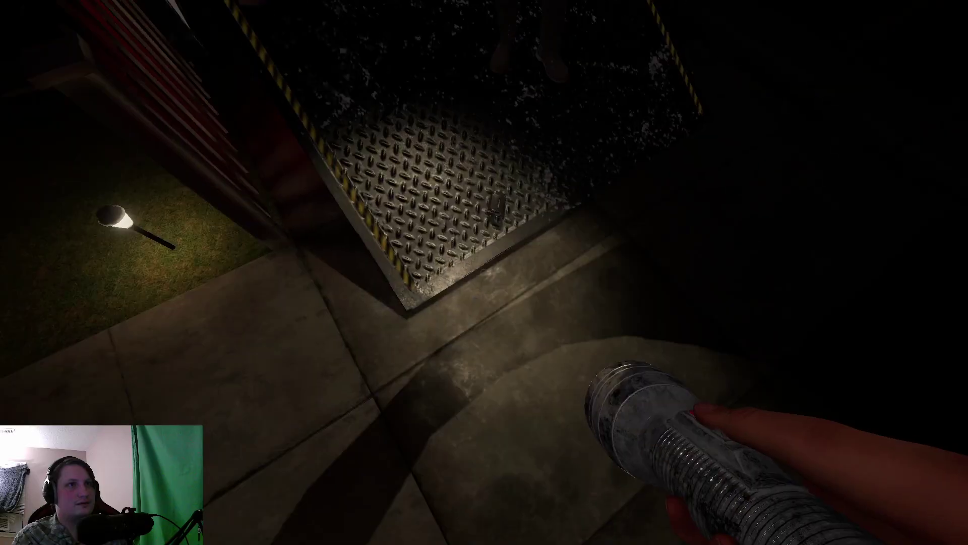
key(w)
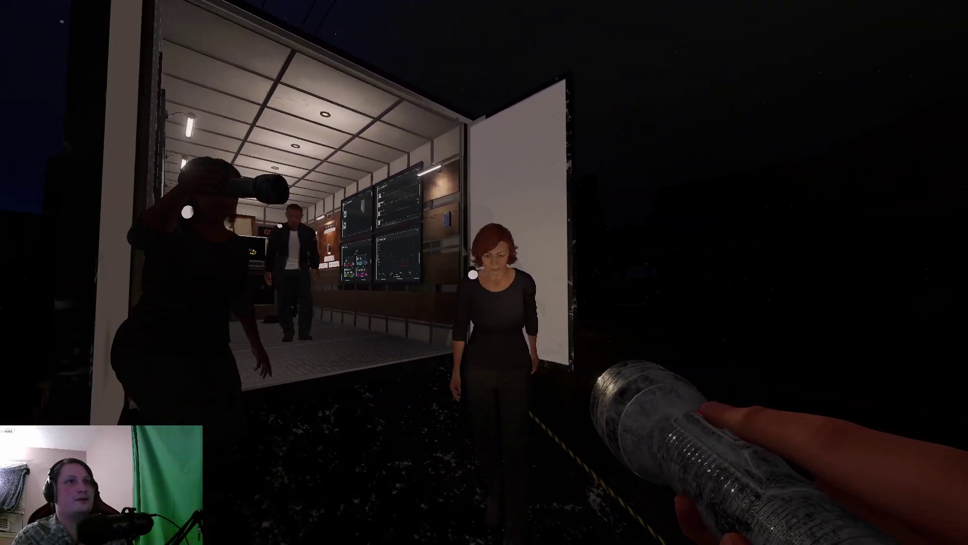
key(w)
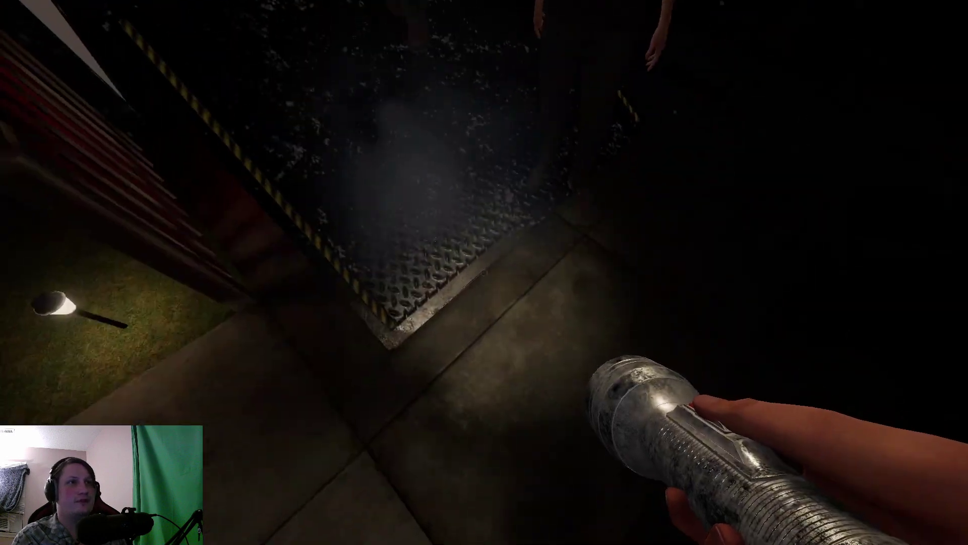
key(q)
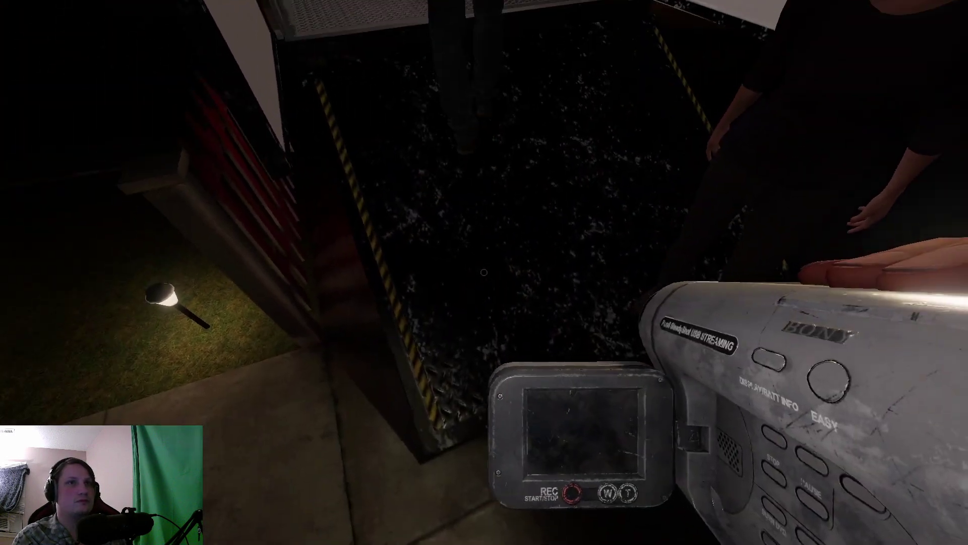
key(w)
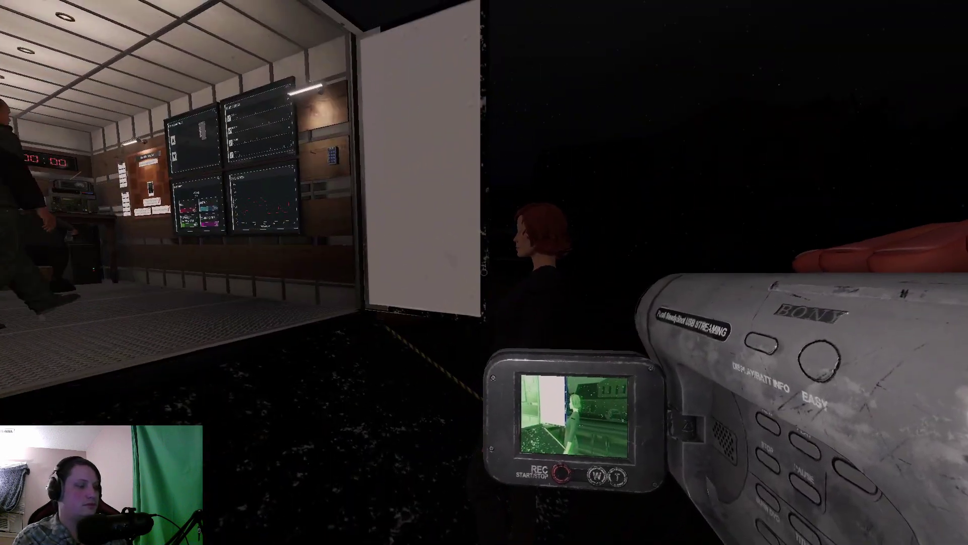
key(w)
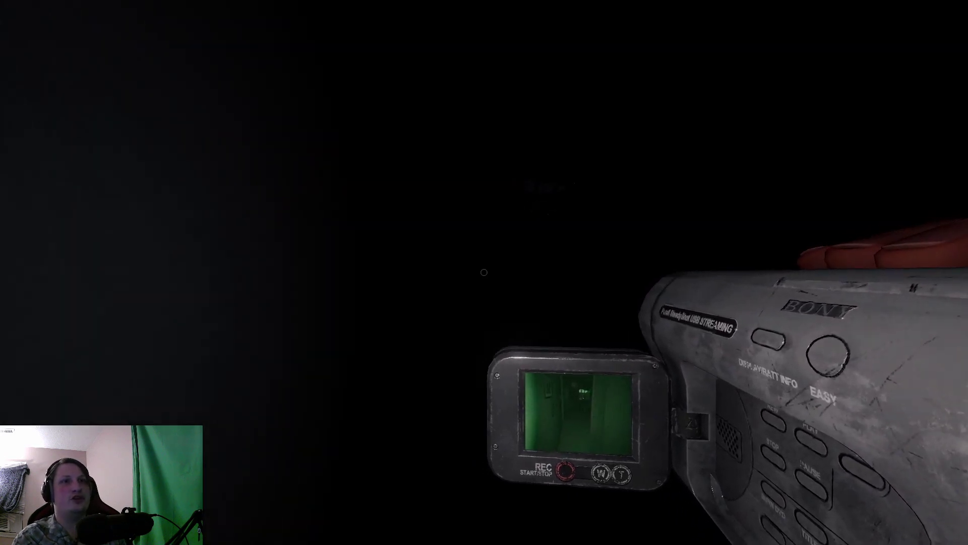
Step: Search the dark room with the video camera until the Thaye debriefing shows $200 earned
key(w)
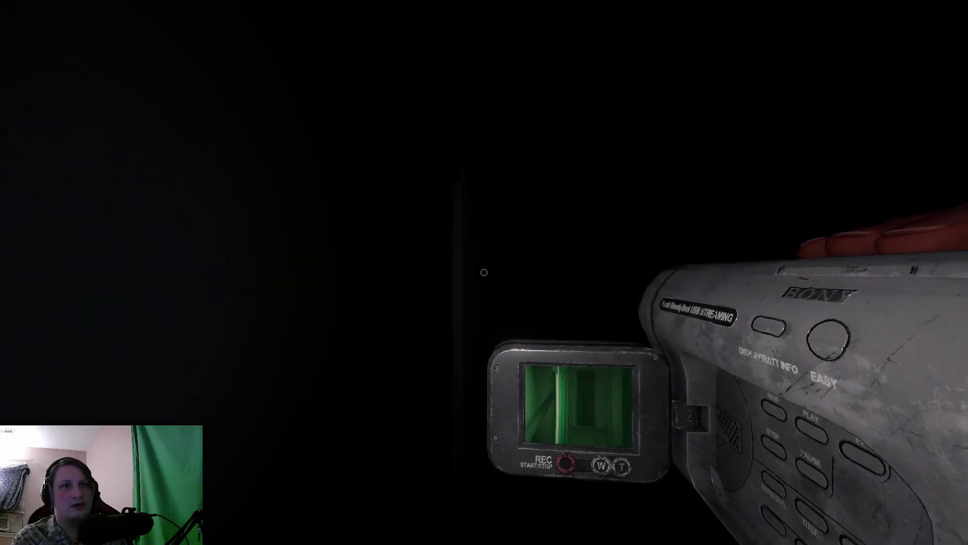
key(w)
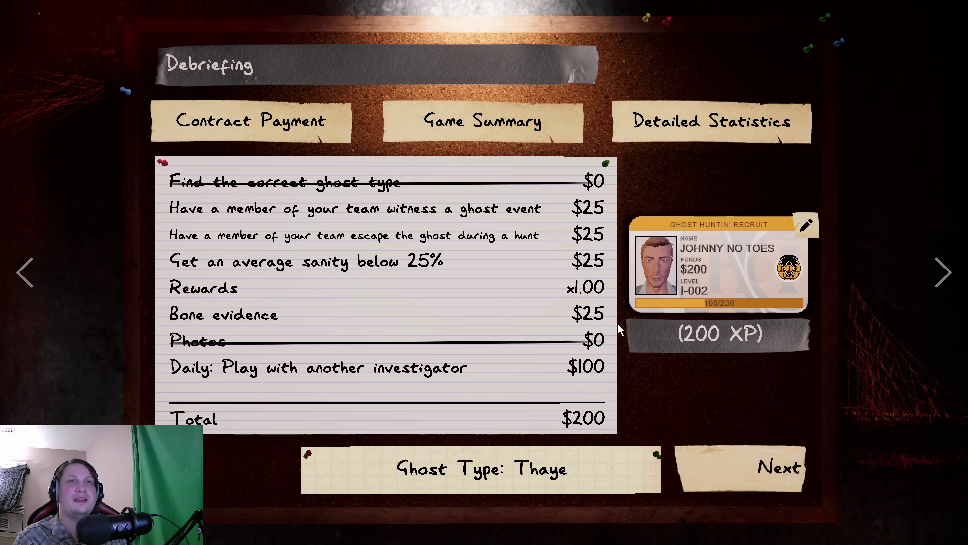
Step: Close the debriefing results and load into the next contract's dark house
click(764, 465)
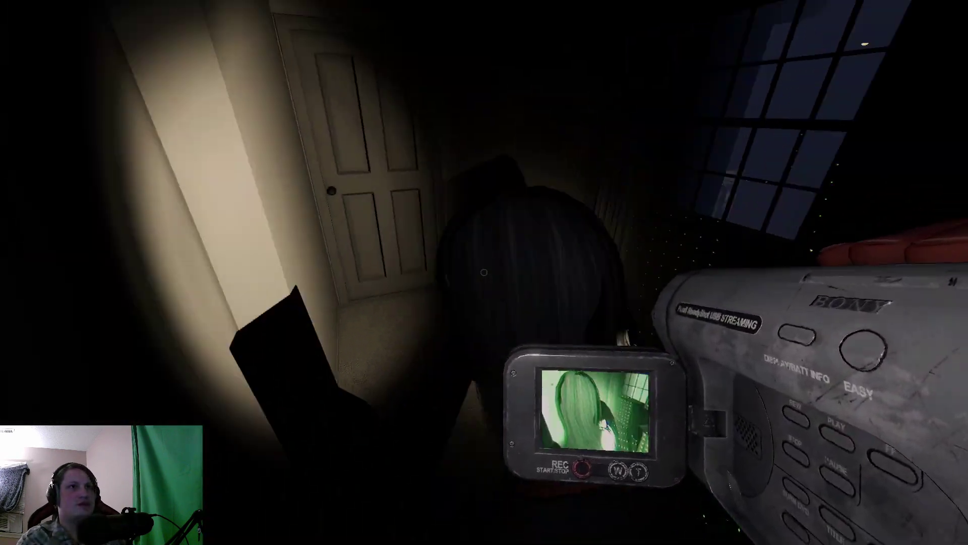
Step: Check temperatures, use the monkey paw, then open the journal to the Ghost Types list
key(q)
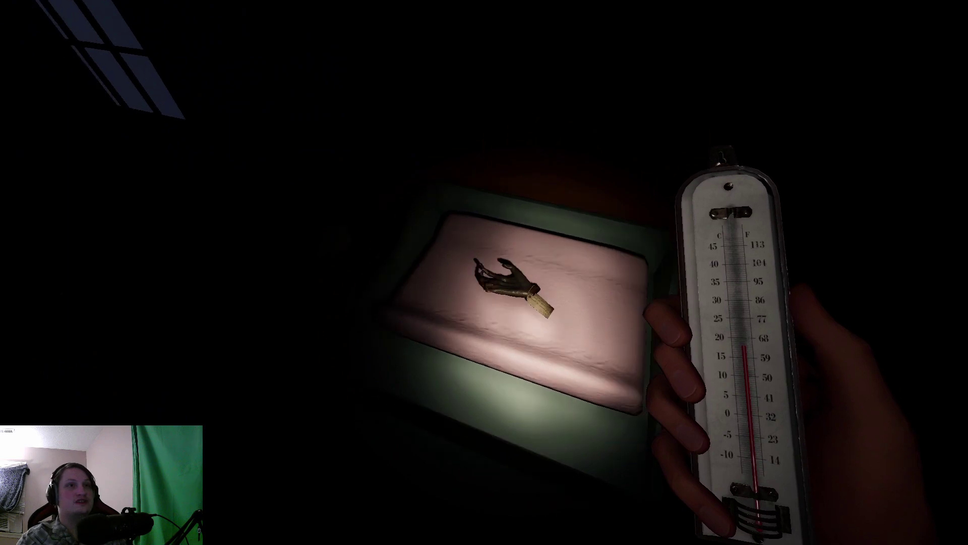
key(e)
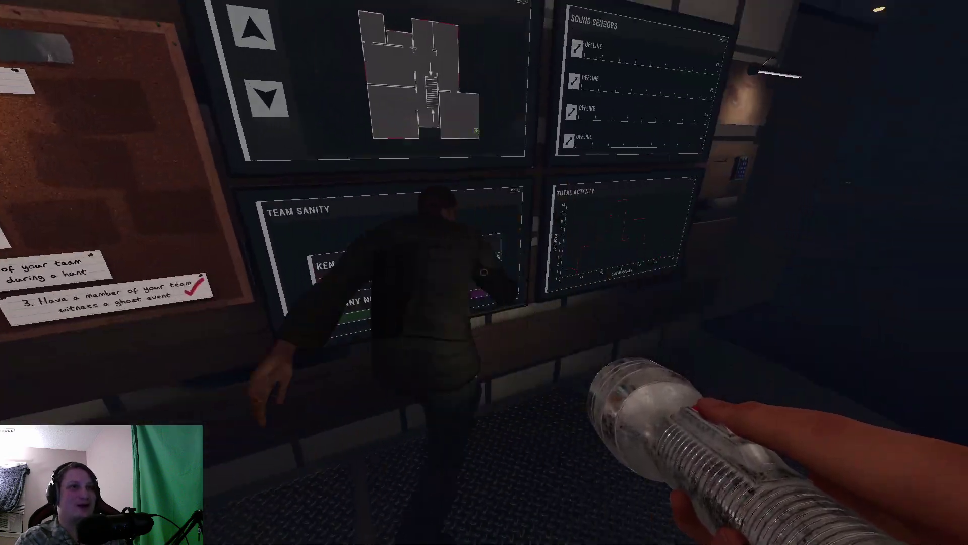
key(j)
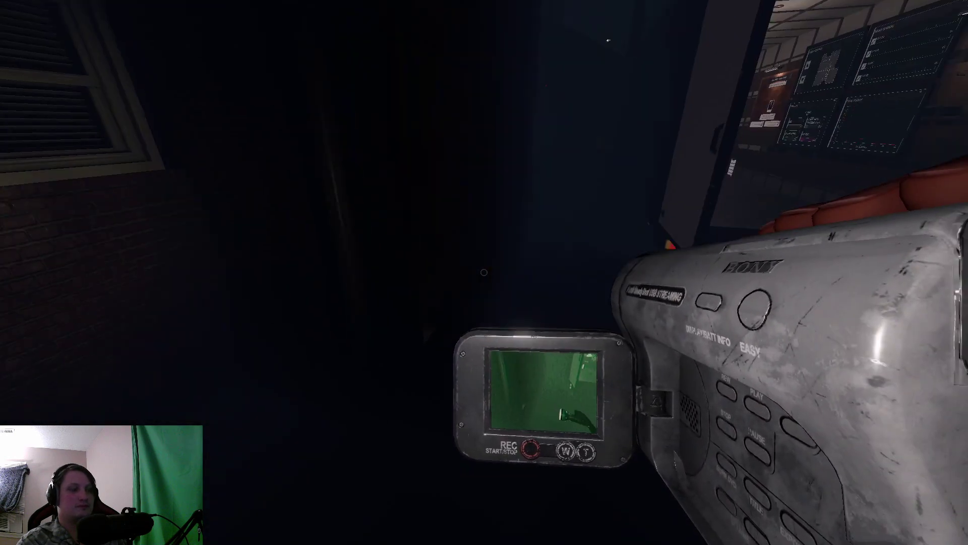
key(j)
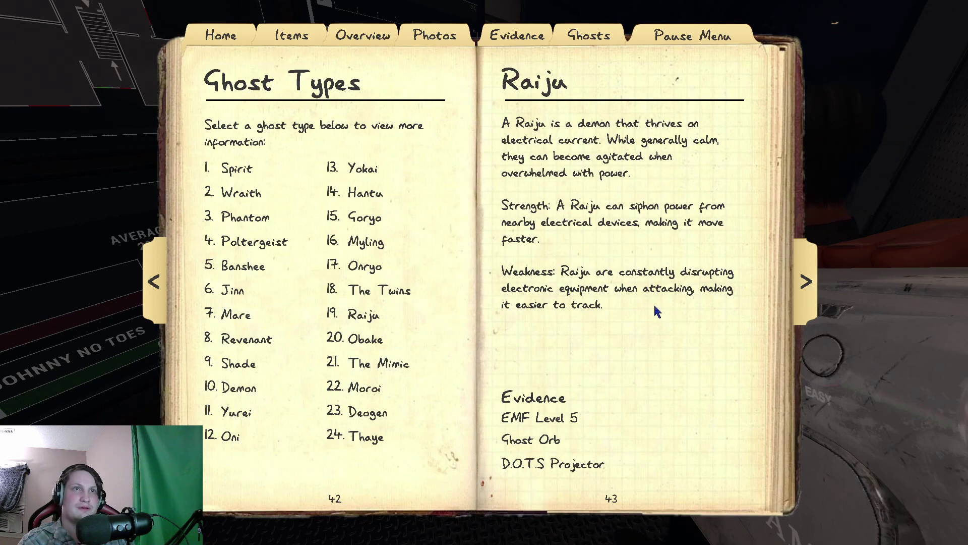
Step: Read the Onryo entry in the journal, then close the journal inside the truck
click(397, 273)
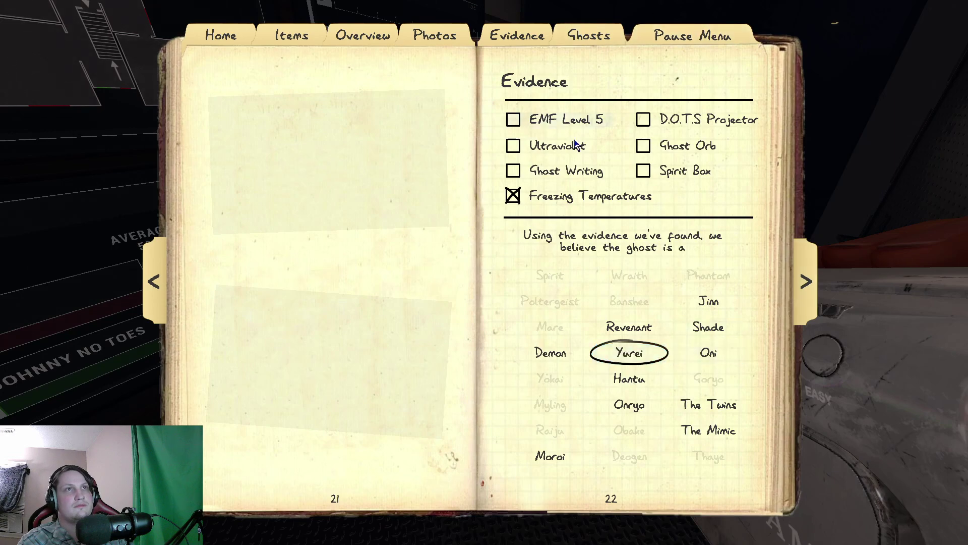
key(j)
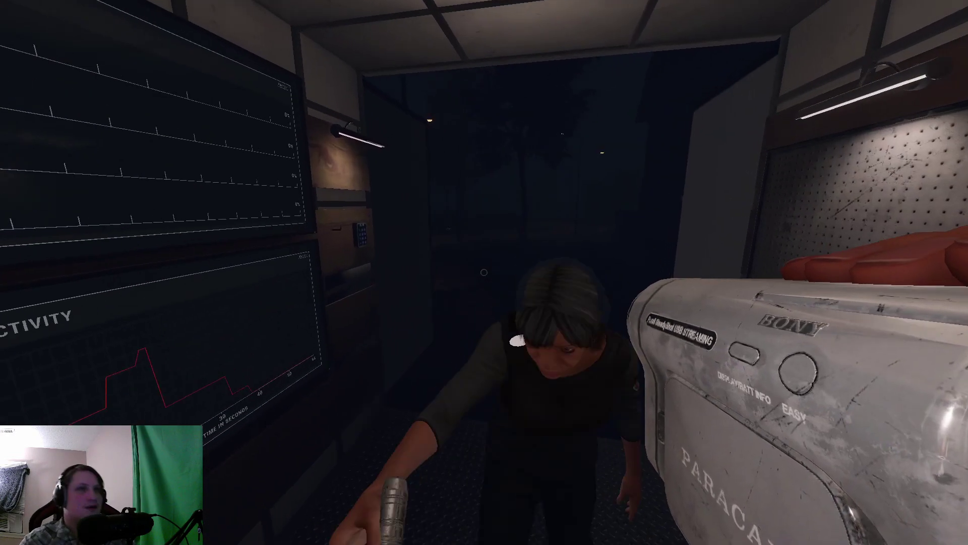